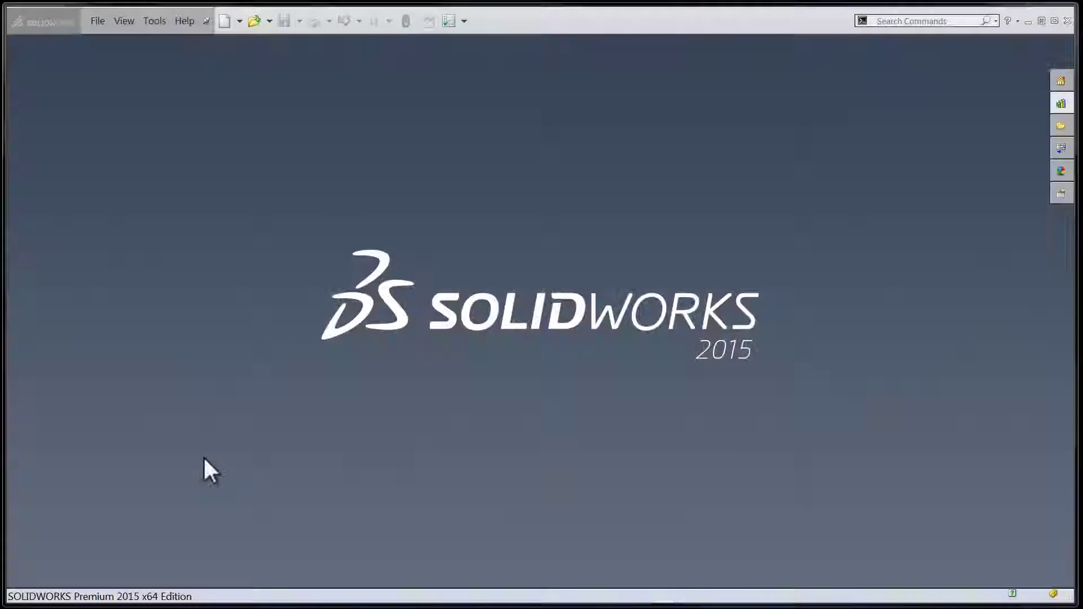
Open Profile Center Mate Assembly.SLDASM from Recent Documents.
key("r")
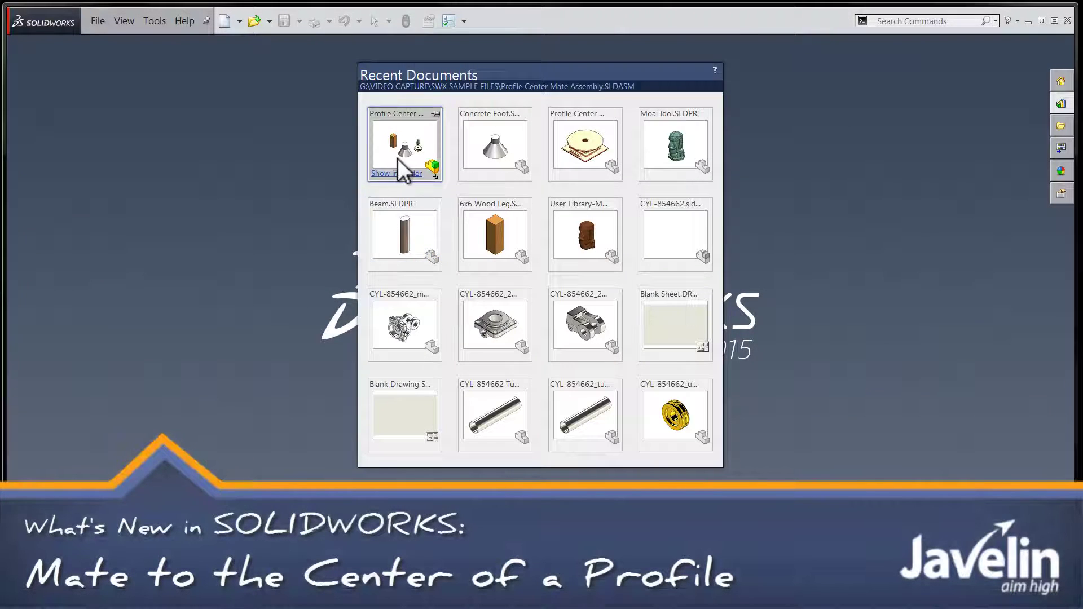
left_click(399, 160)
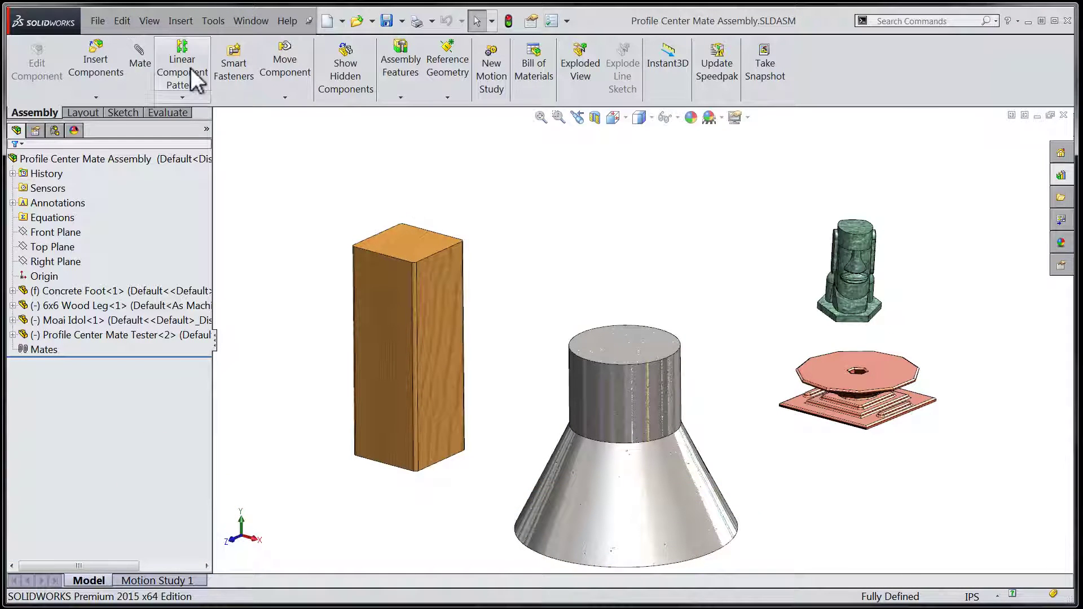
Begin a new Profile Center advanced mate with a 0.00in offset.
left_click(134, 48)
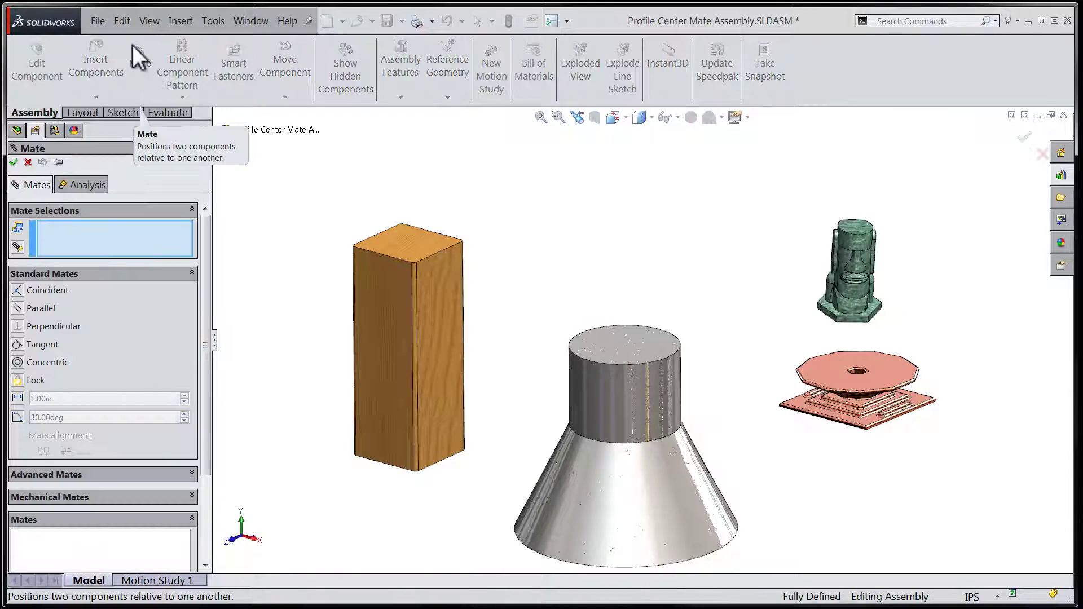
left_click(192, 274)
left_click(199, 287)
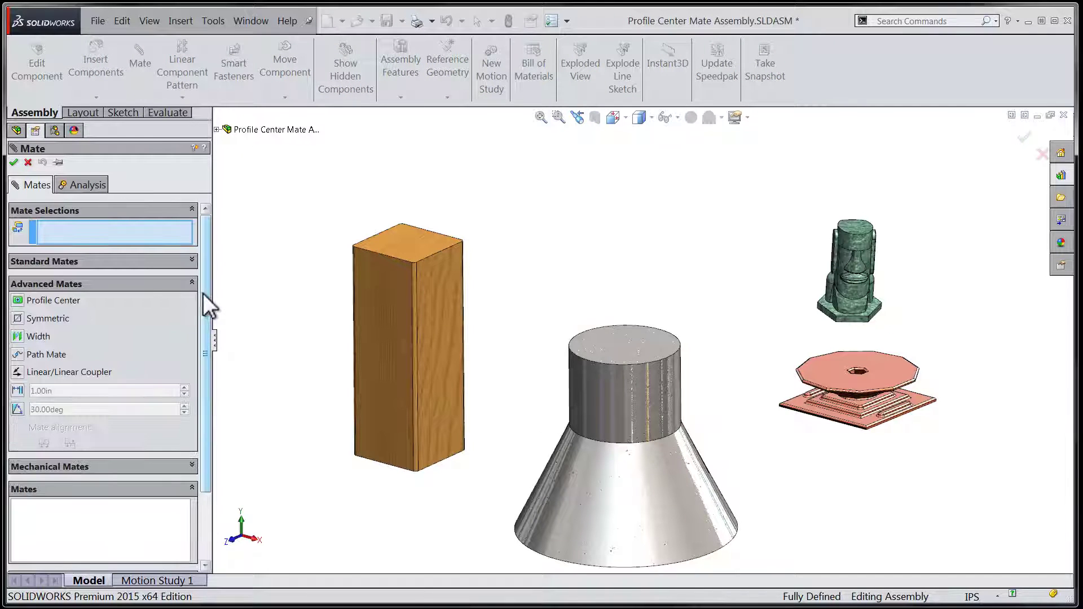
left_click(54, 300)
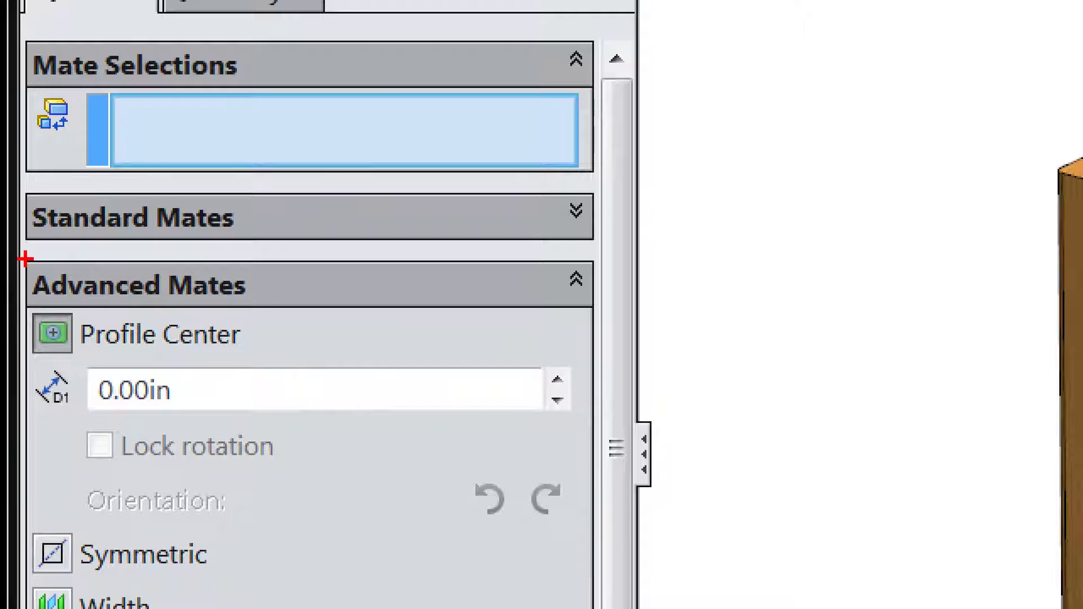
mouse_move(23, 258)
left_mouse_down()
mouse_move(126, 378)
mouse_move(394, 517)
mouse_move(588, 562)
left_mouse_up()
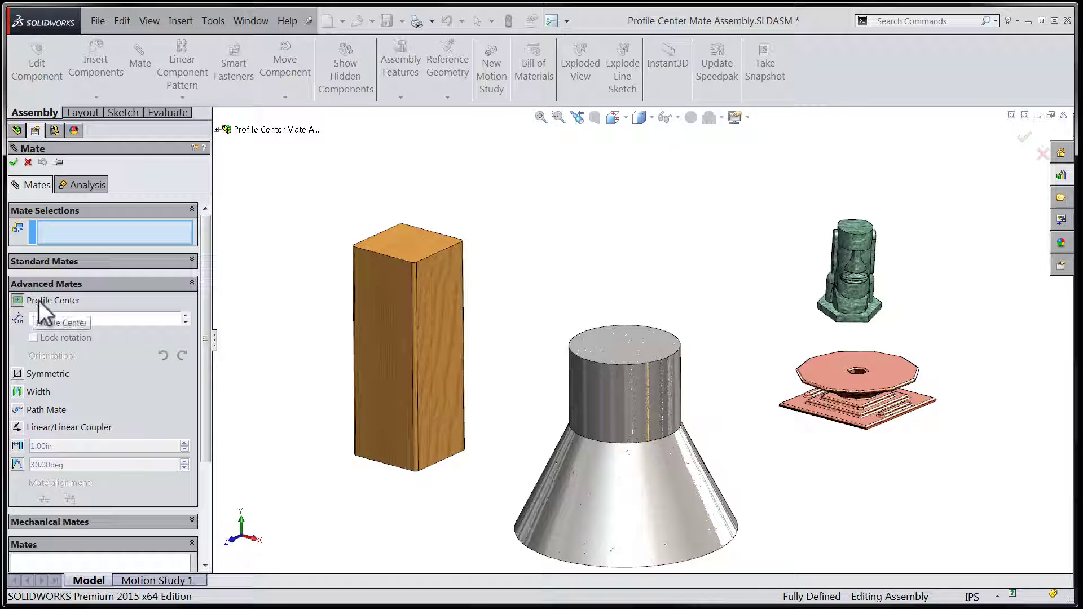
Centre the wood leg's top face on the cylinder's top face, alignment flipped, 3in flipped offset.
left_click(407, 246)
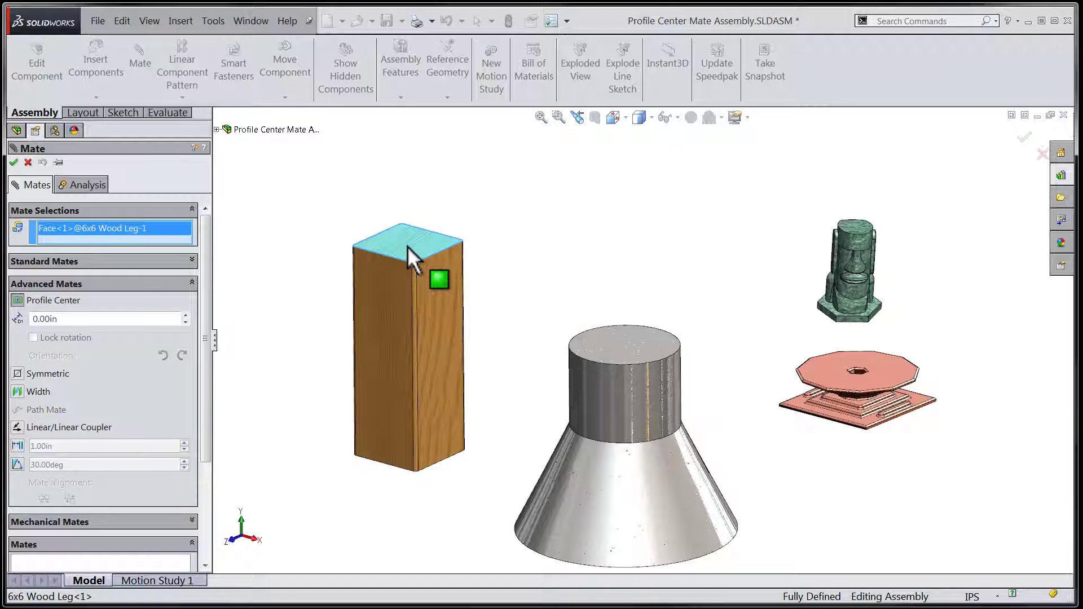
left_click(617, 336)
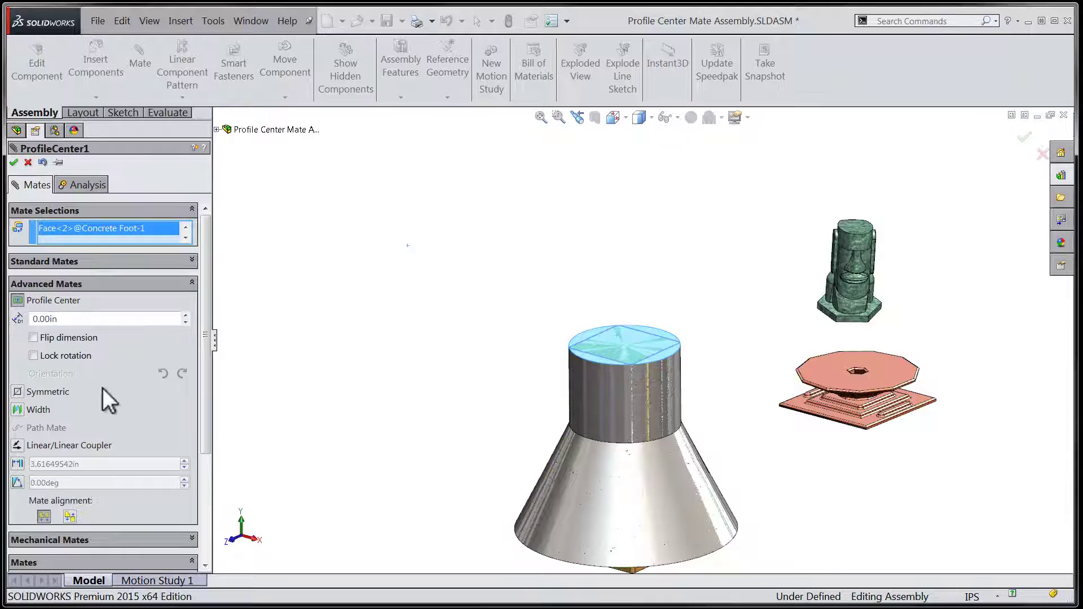
left_click(70, 517)
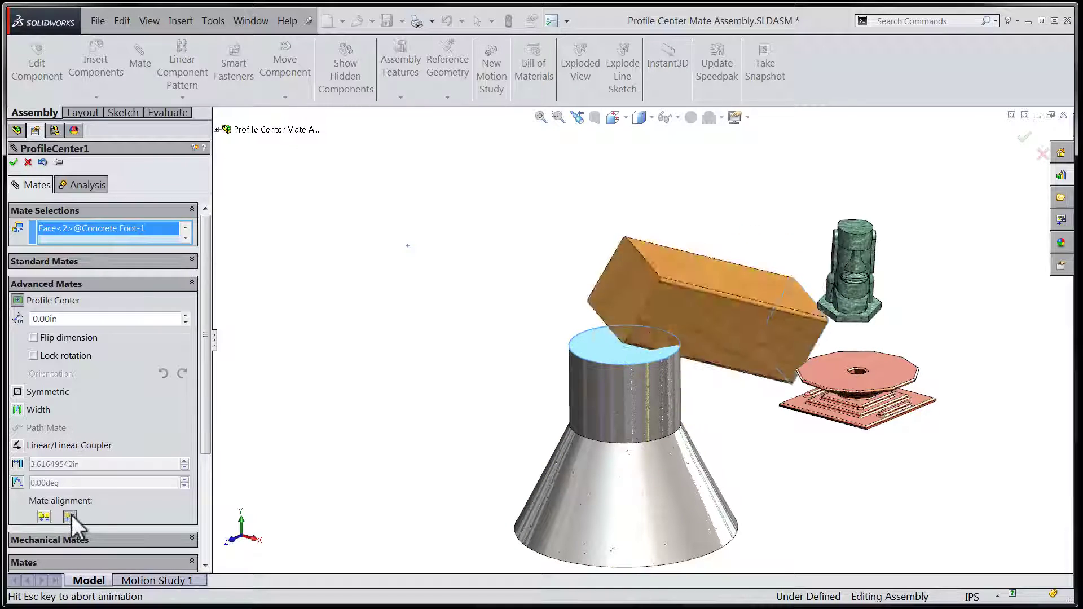
left_click(95, 319)
type("3")
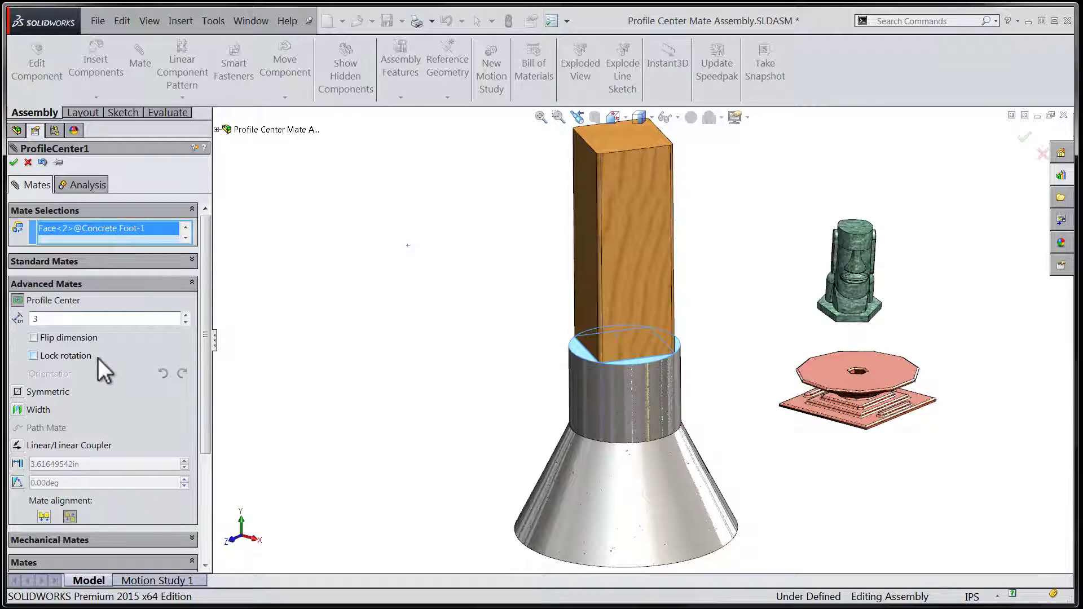
key("Return")
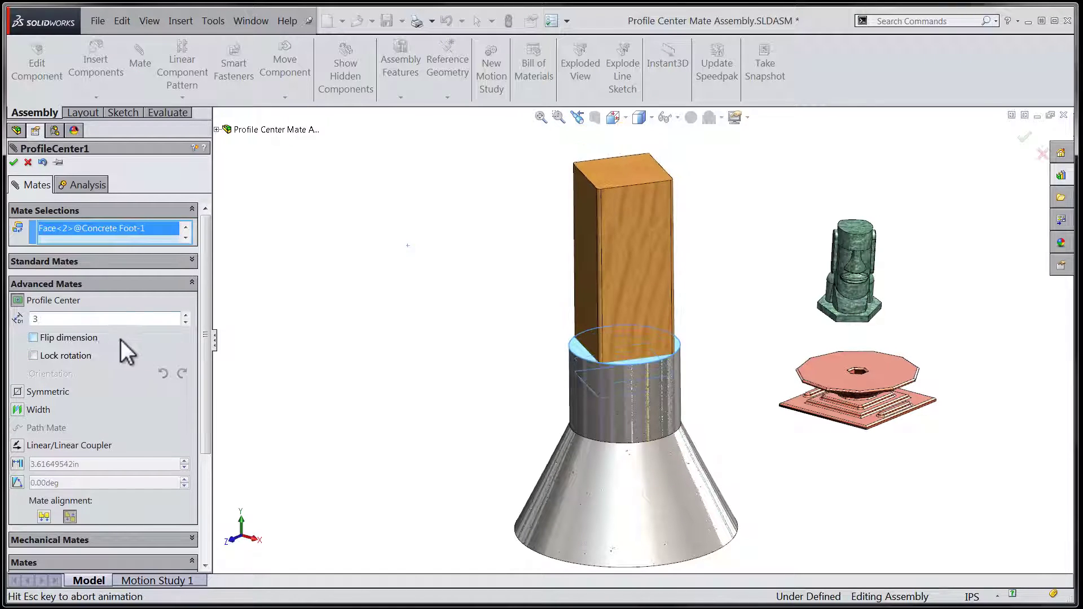
left_click(80, 338)
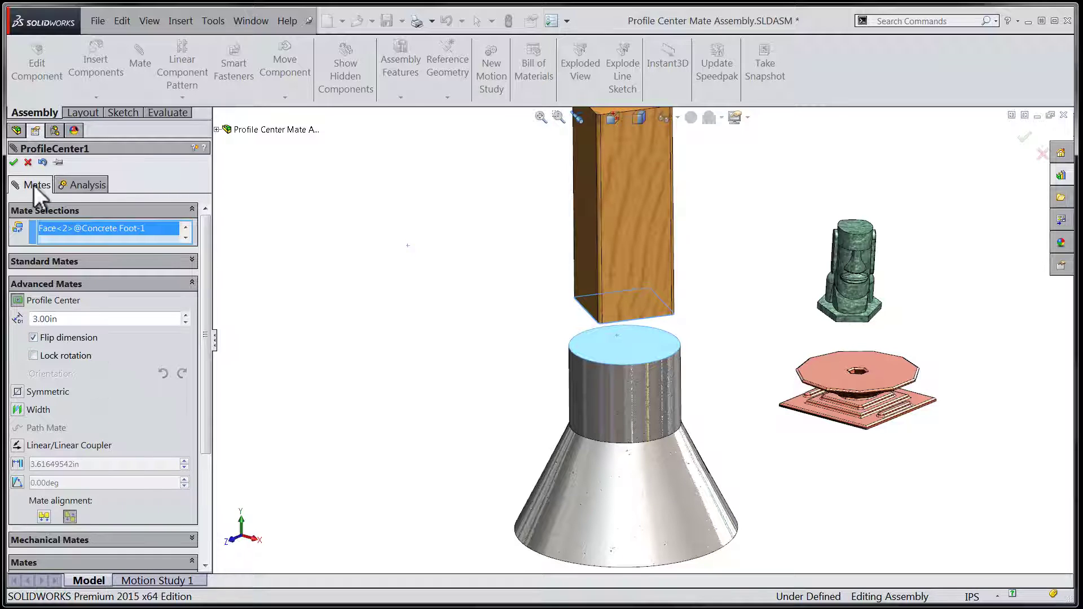
Accept the mate and, viewed from the top, spin the wood leg square to the axes.
left_click(14, 162)
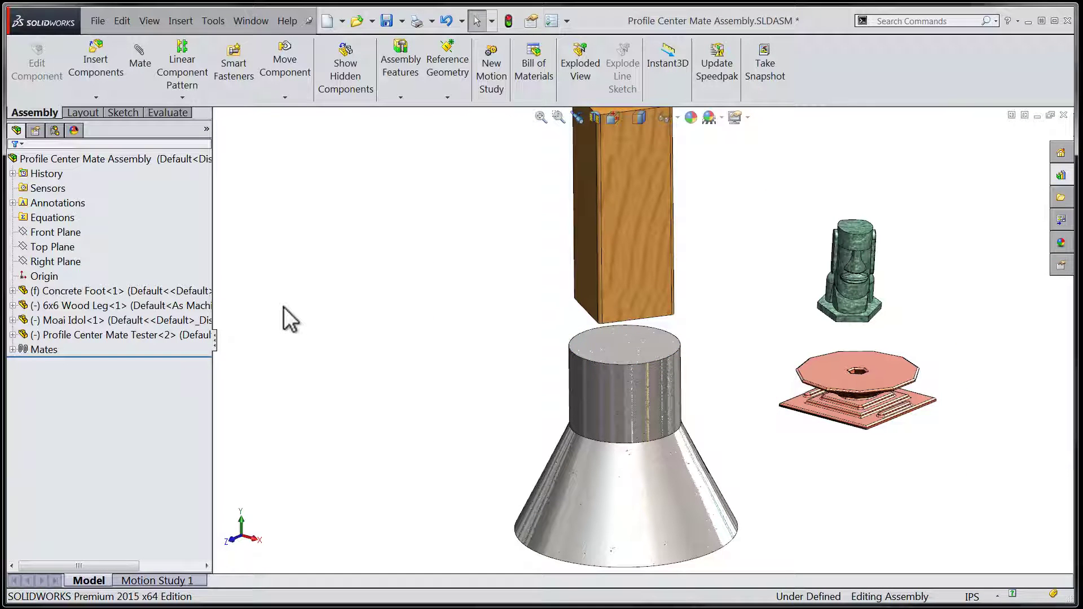
right_click_drag(282, 307, 290, 258)
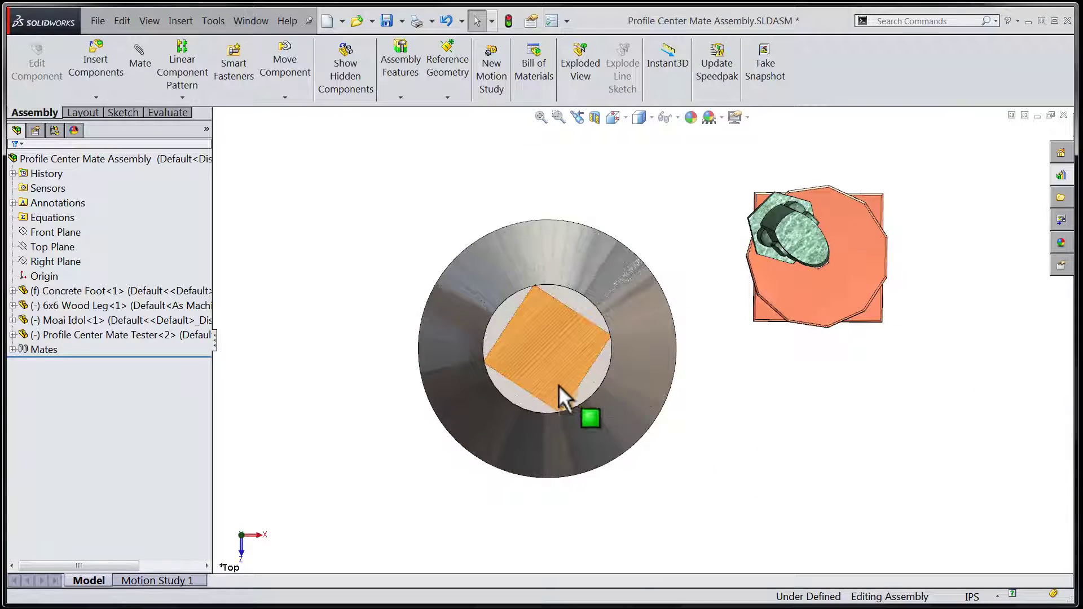
mouse_move(558, 386)
left_mouse_down()
mouse_move(554, 398)
mouse_move(480, 351)
mouse_move(573, 312)
mouse_move(580, 381)
left_mouse_up()
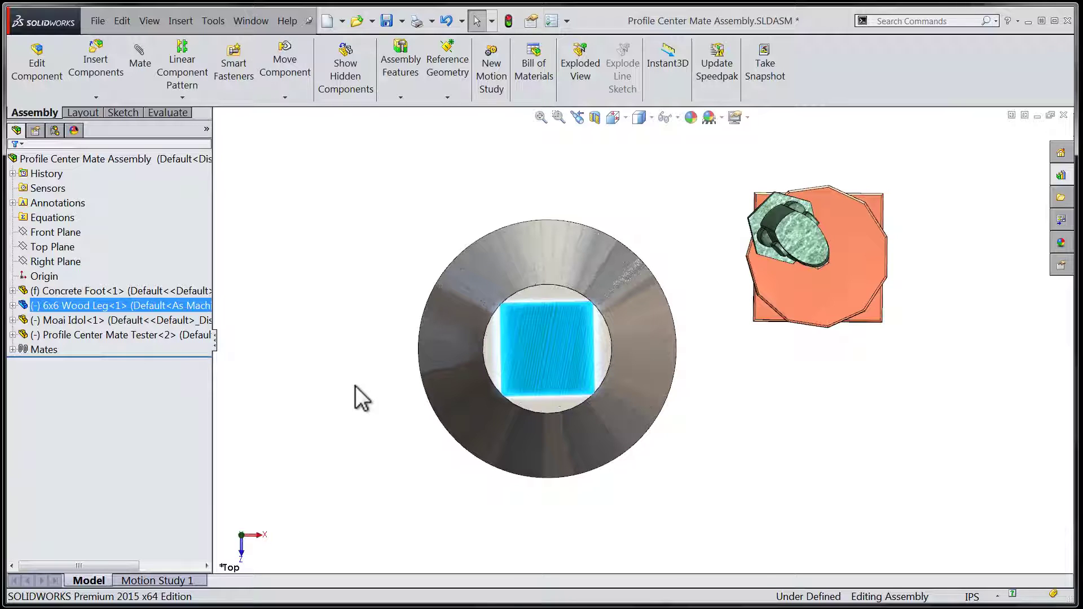
Return the assembly to the previous view orientation.
key("space")
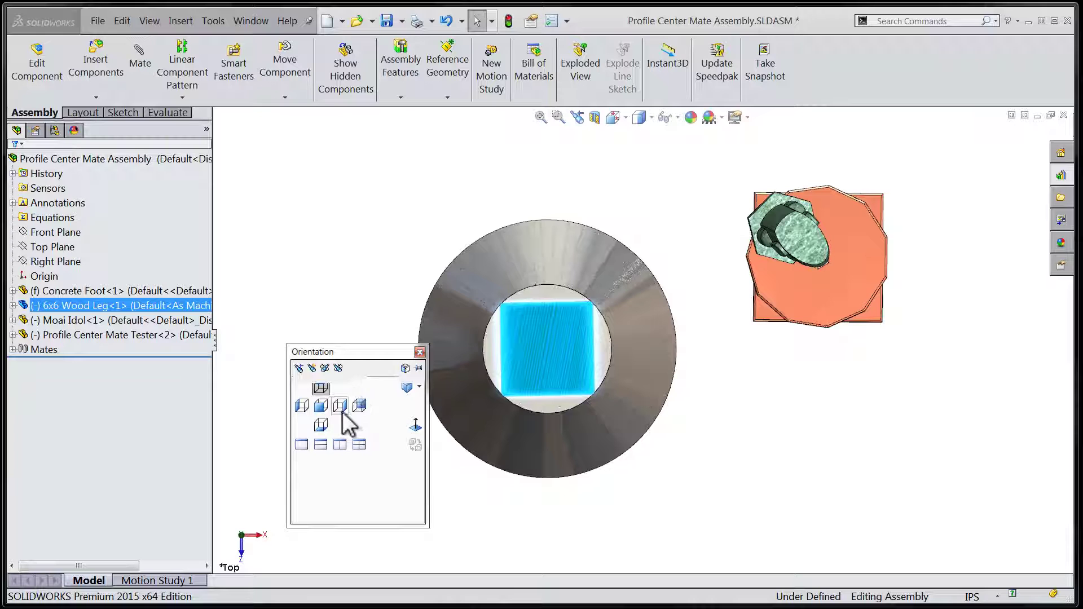
left_click(299, 369)
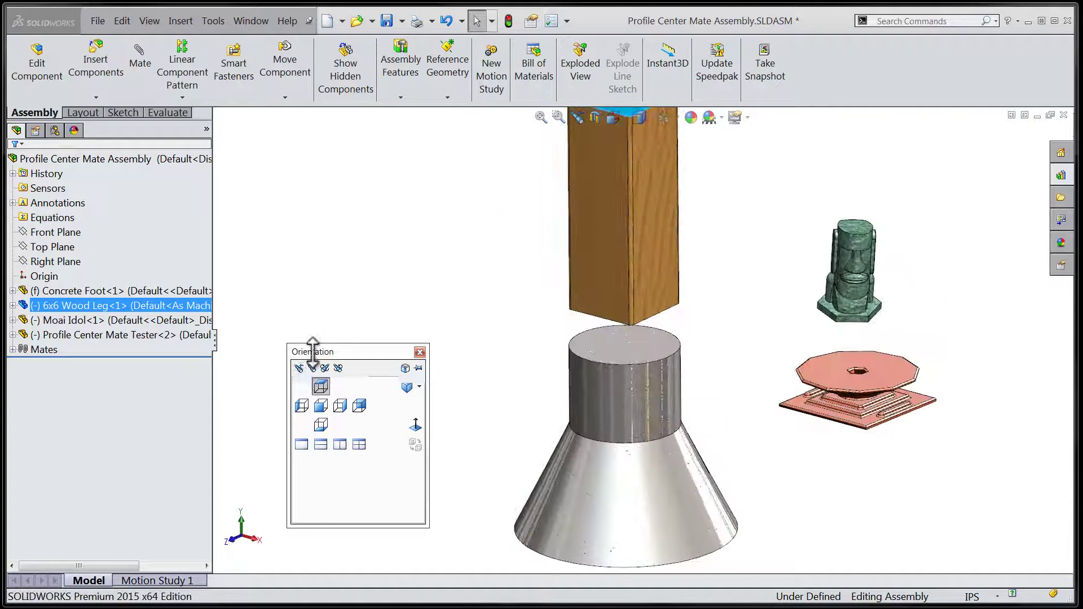
left_click(321, 299)
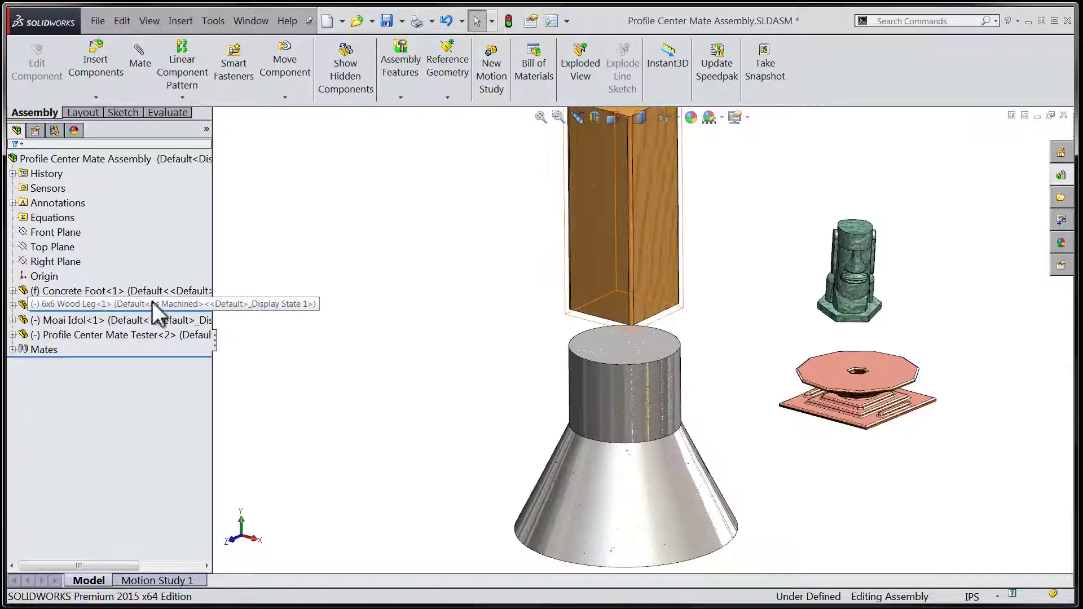
Hide the 6x6 Wood Leg and move the copper stand, upside down, above the foot.
right_click(104, 310)
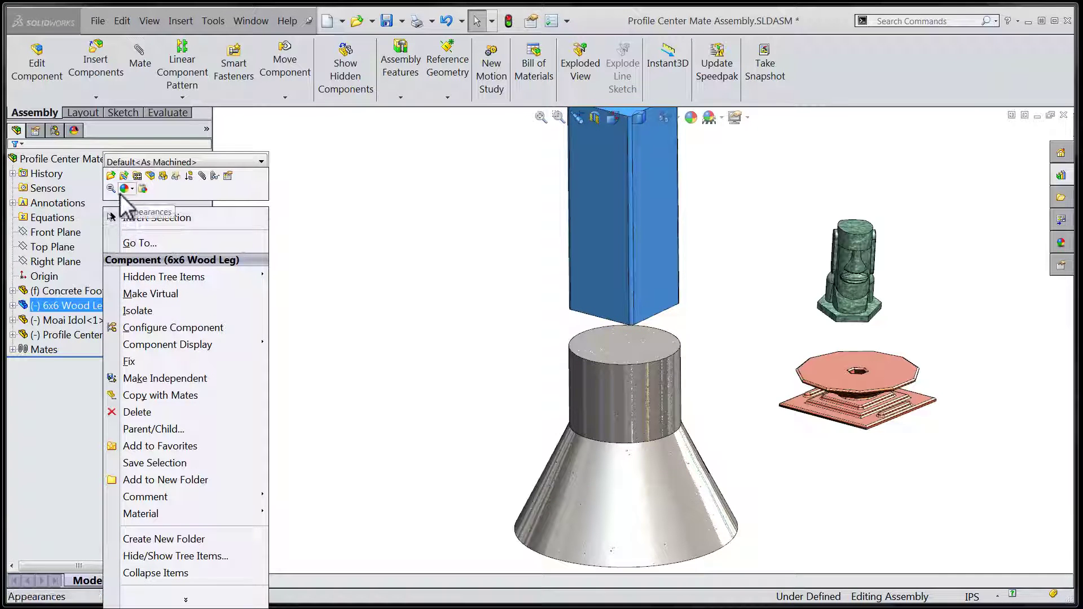
left_click(163, 176)
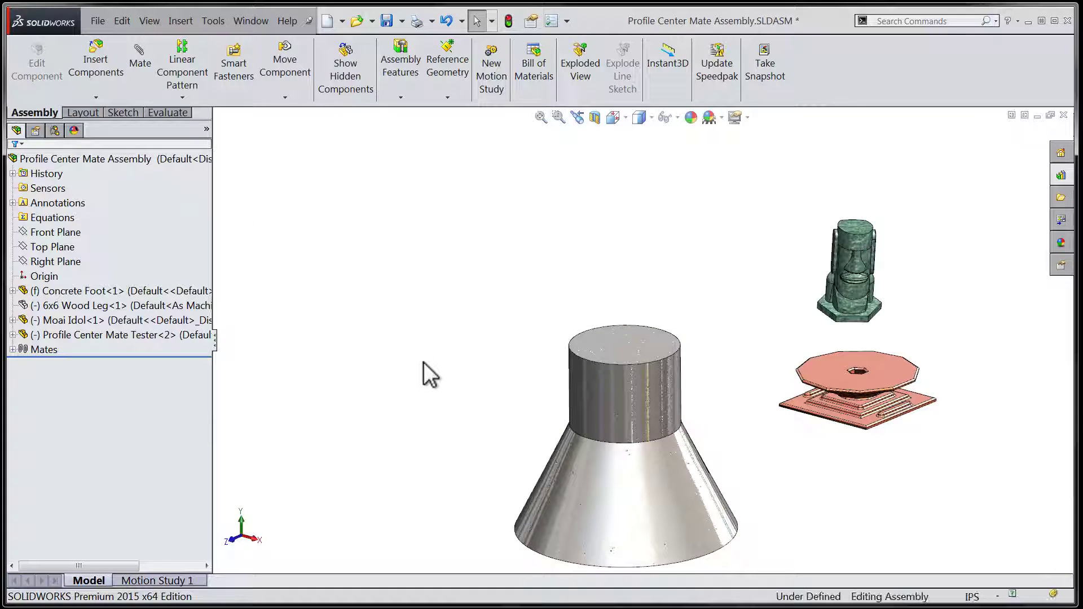
left_click(872, 387)
left_click_drag(871, 387, 608, 310)
right_click_drag(607, 310, 597, 223)
left_click(479, 270)
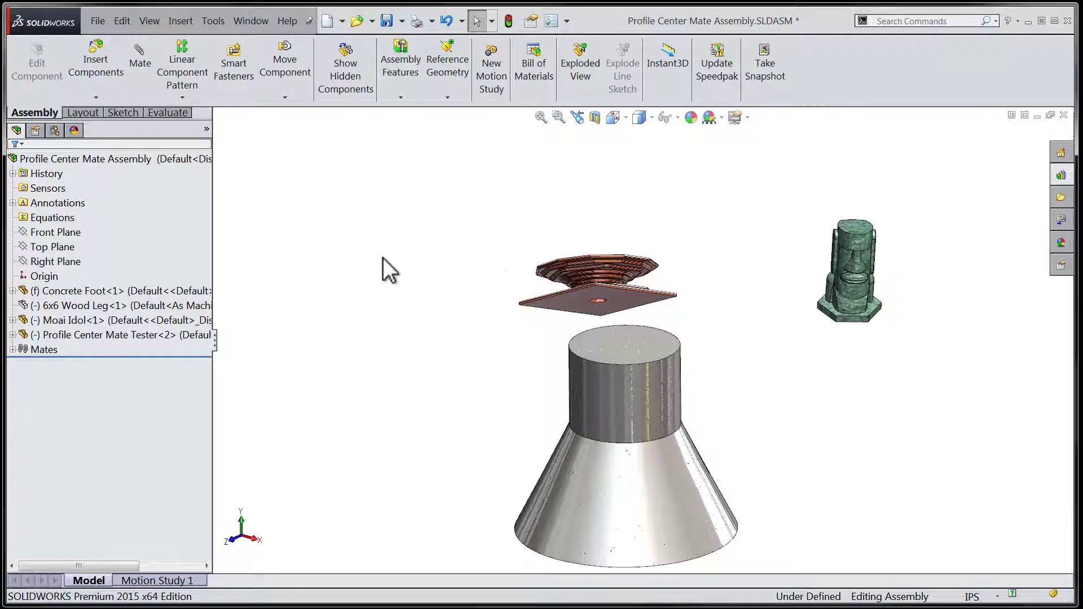
left_click(192, 159)
Choose a Profile Center mate with the concrete foot's top face as first reference, then try the copper plate edge.
left_click(144, 72)
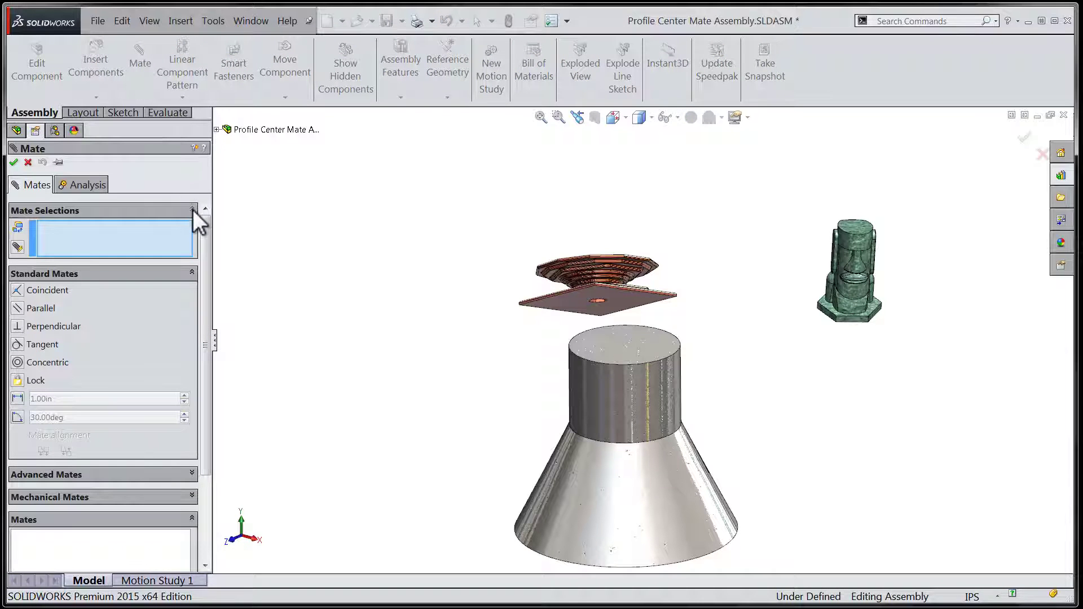
left_click(193, 210)
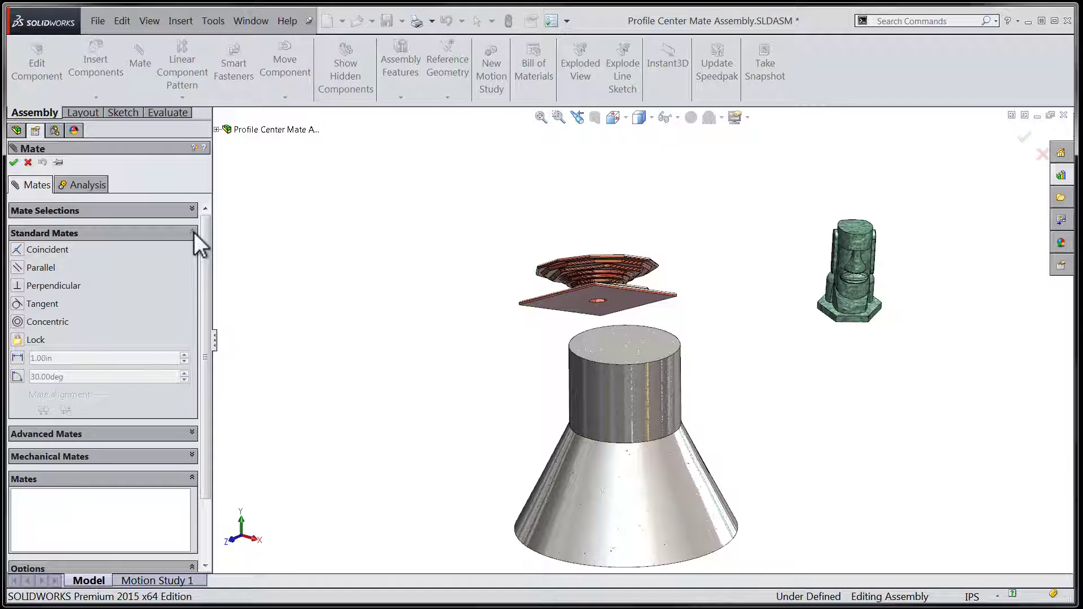
left_click(194, 232)
left_click(203, 211)
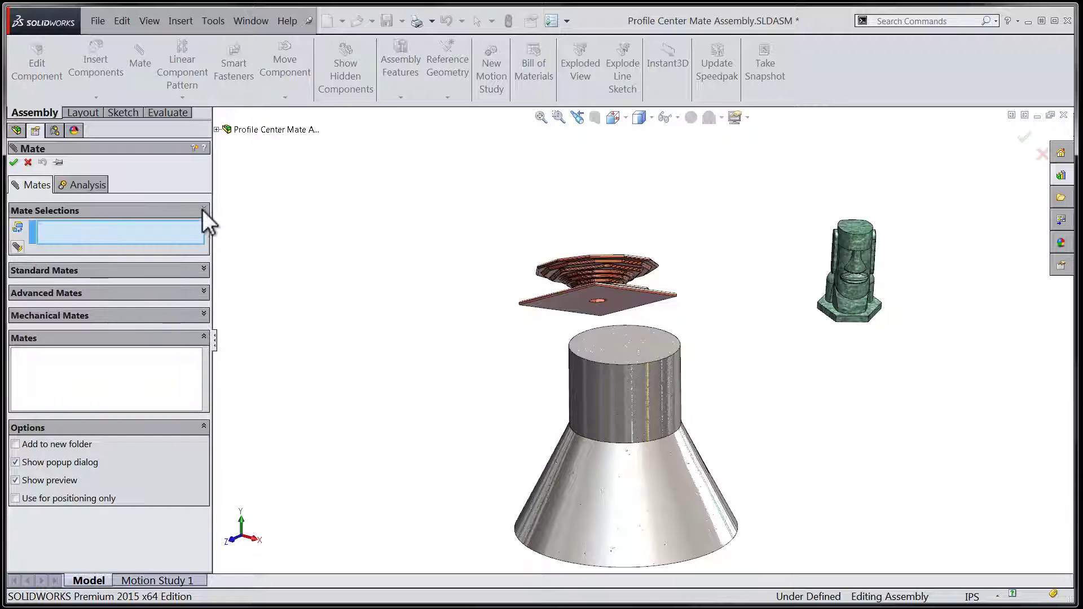
left_click(203, 292)
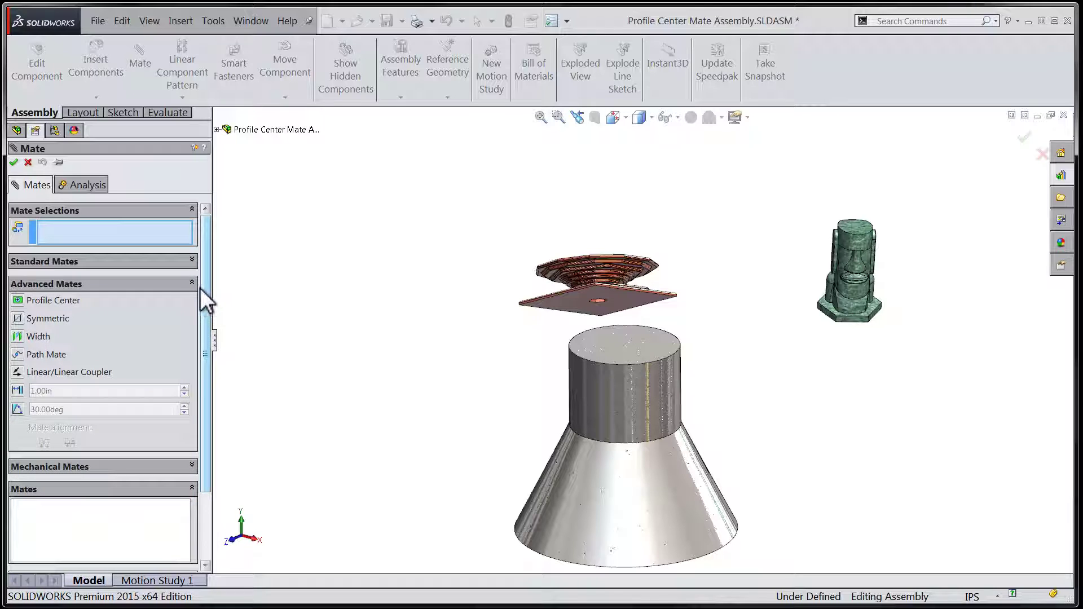
left_click(18, 300)
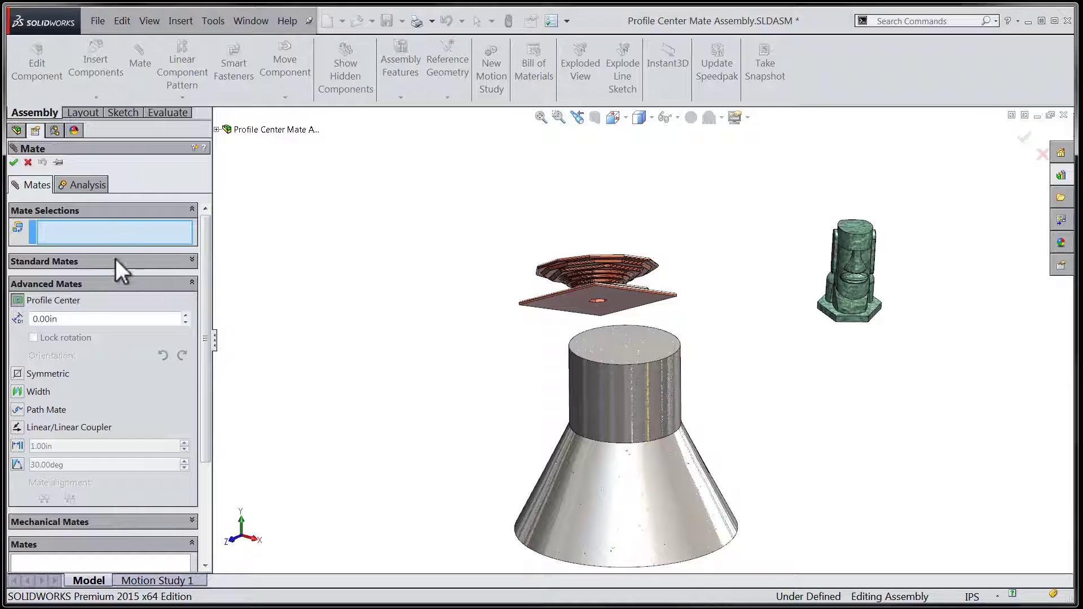
scroll(604, 299, "down", 5)
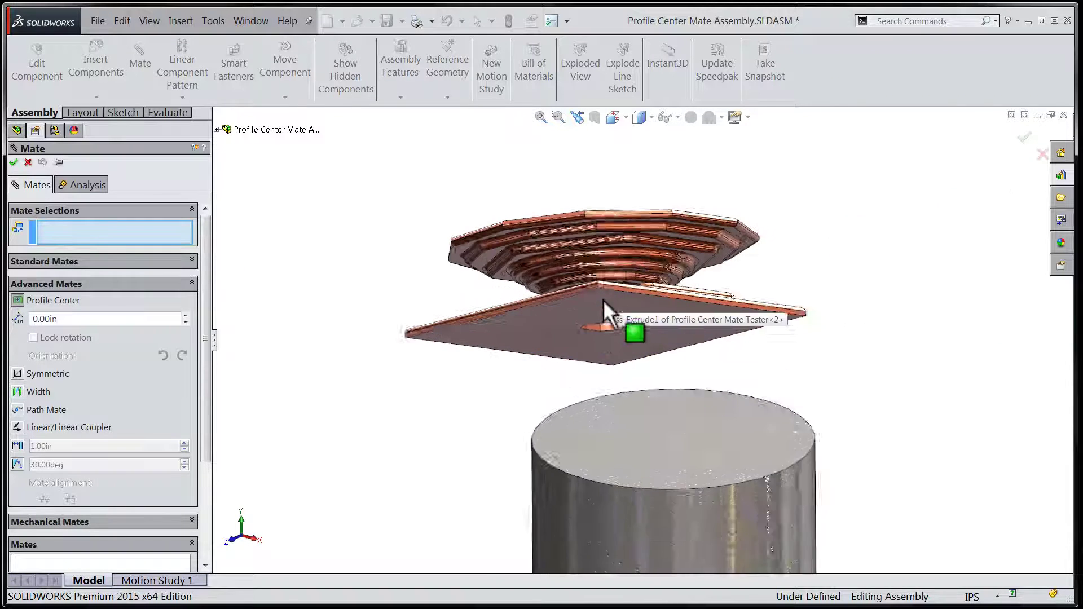
left_click(614, 445)
scroll(594, 297, "down", 5)
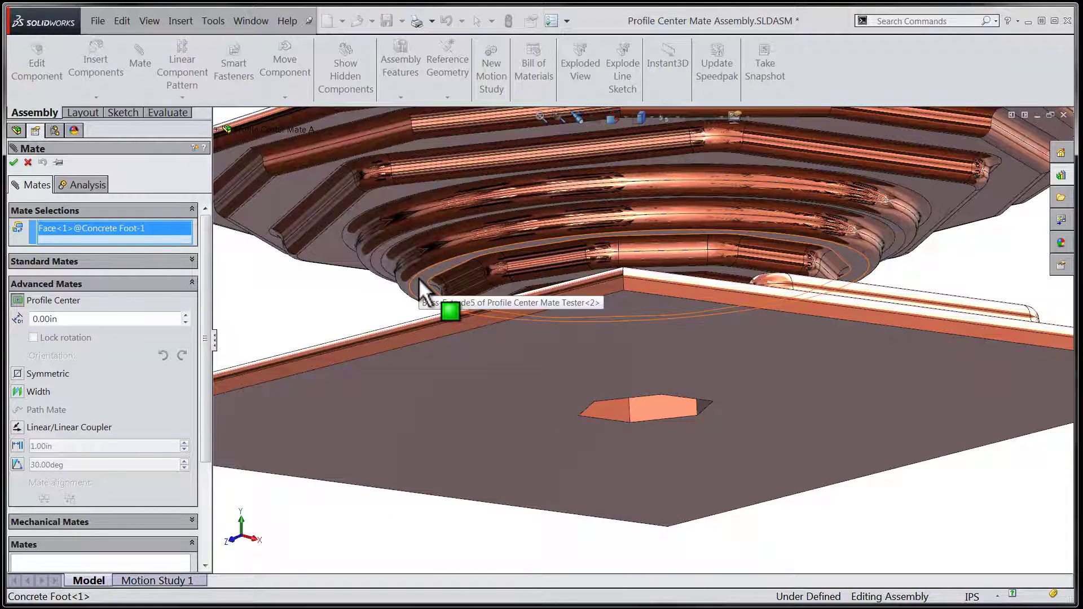
left_click(378, 259)
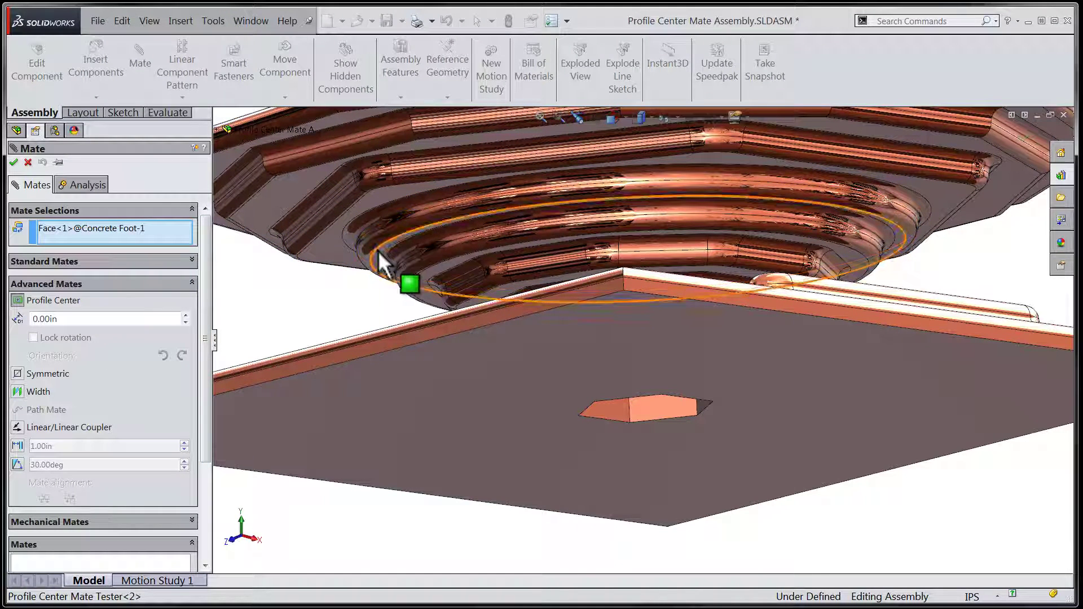
Pick the copper plate's octagonal edge, then undo the misplaced Profile Center mate.
left_click(273, 208)
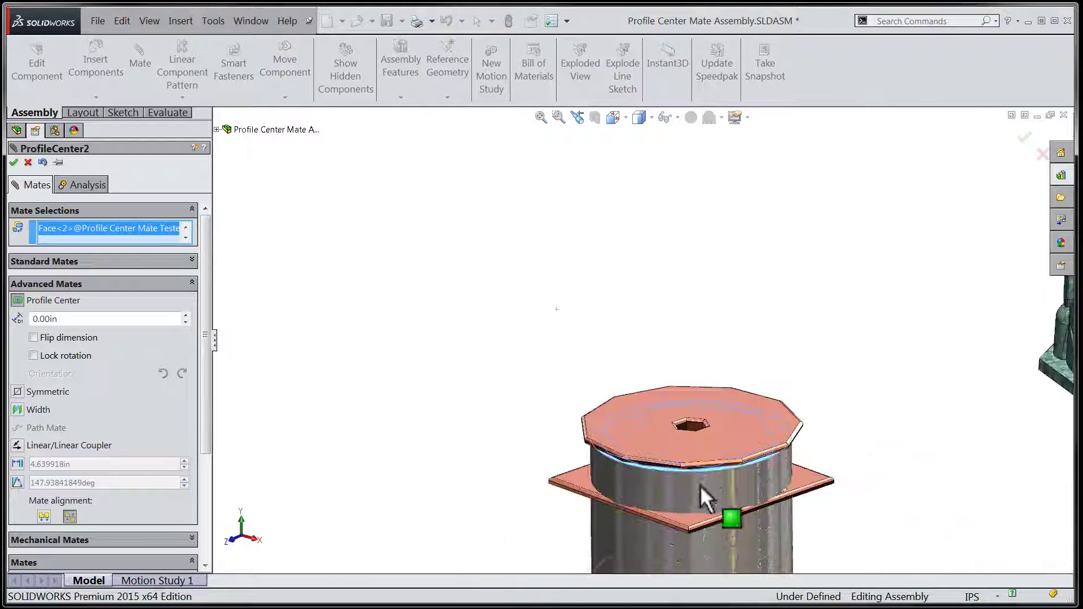
scroll(703, 488, "down", 3)
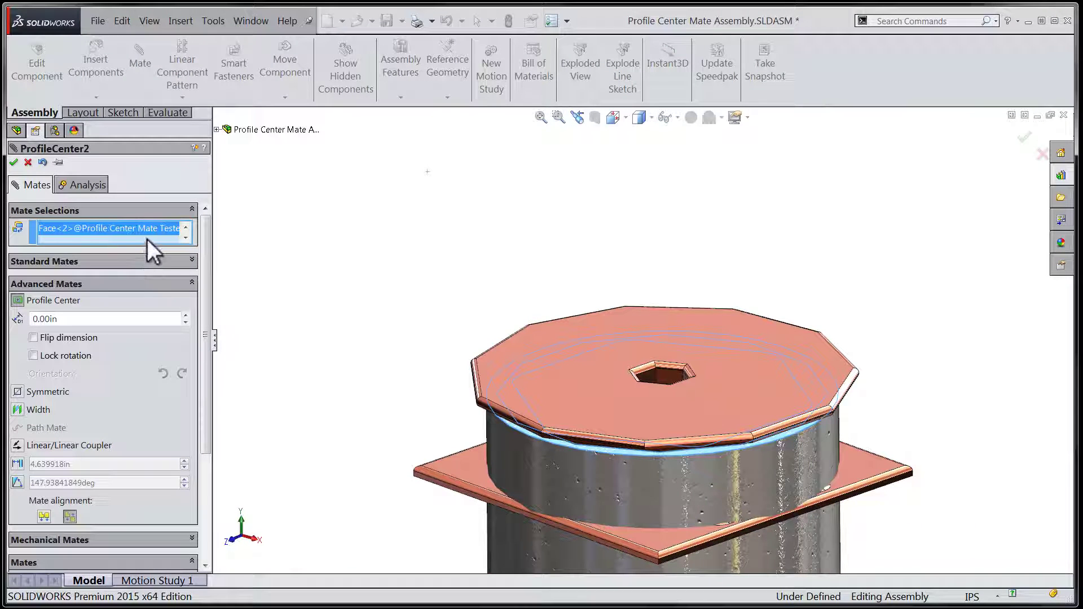
left_click(43, 162)
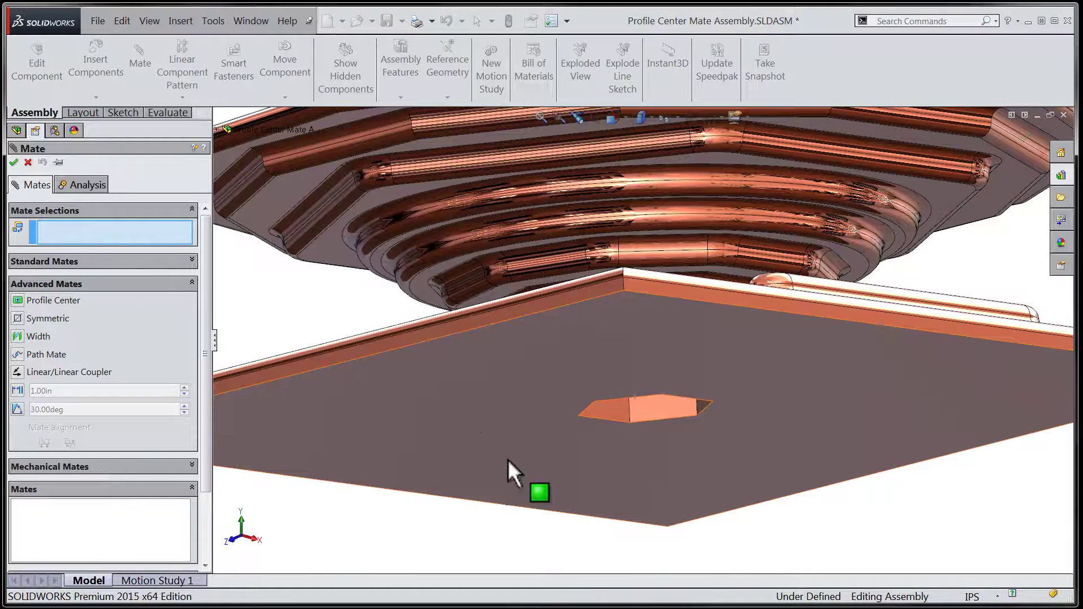
Centre the copper plate's bottom face on the foot's top face with Lock rotation on.
left_click(55, 299)
left_click(404, 395)
scroll(539, 446, "up", 5)
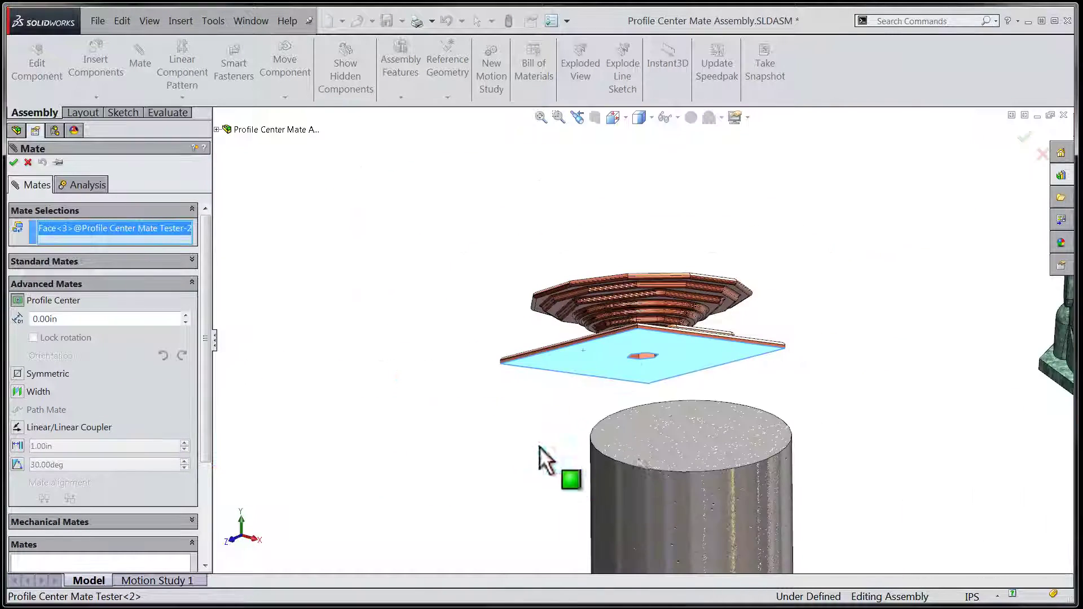
left_click(695, 425)
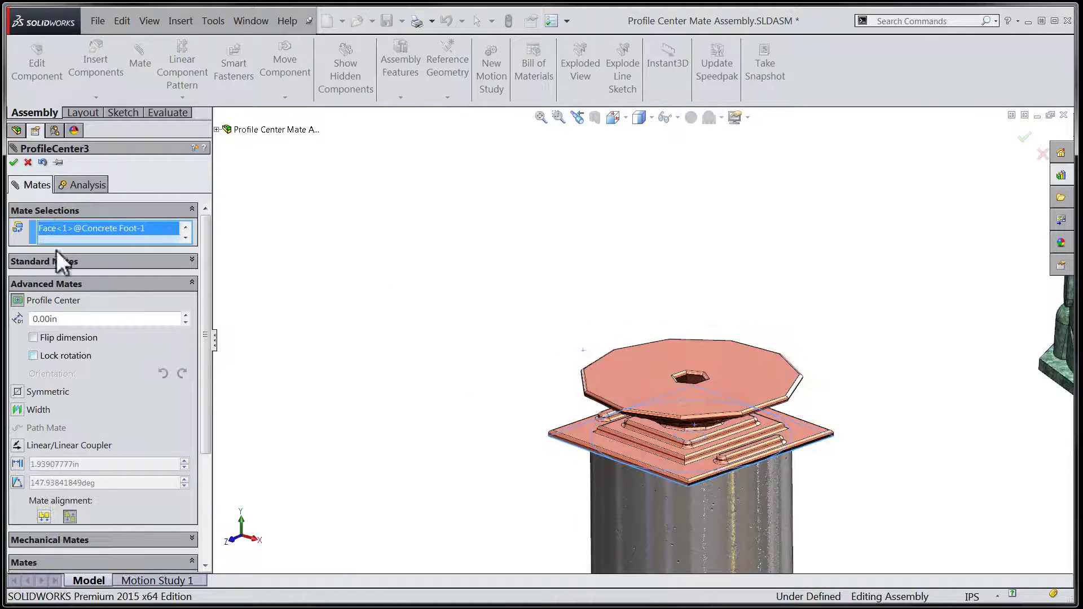
left_click(59, 357)
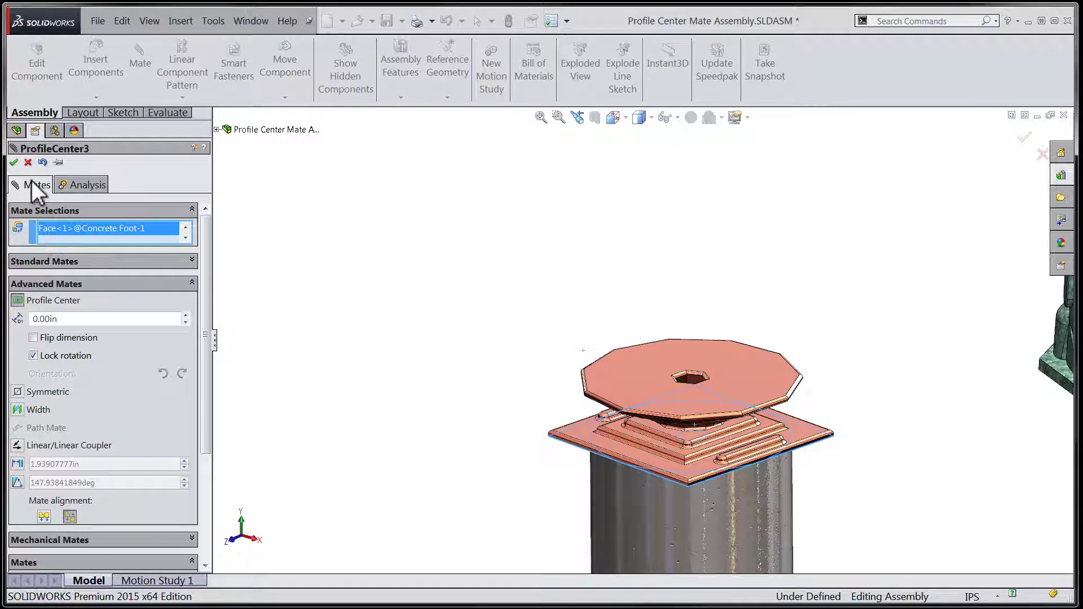
Apply the copper stand's Profile Center mate.
left_click(14, 163)
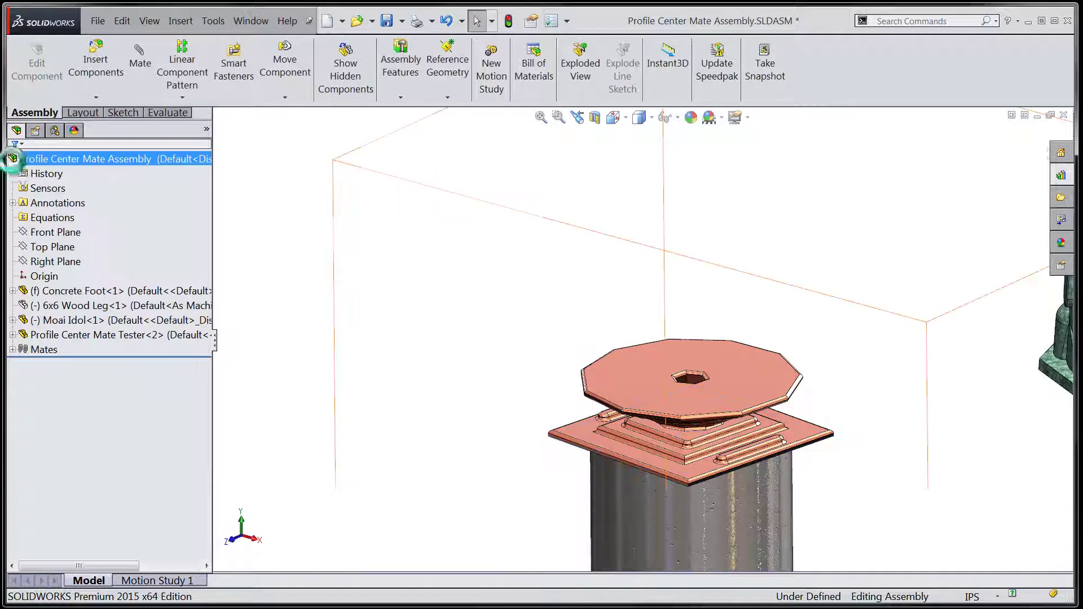
scroll(445, 375, "up", 3)
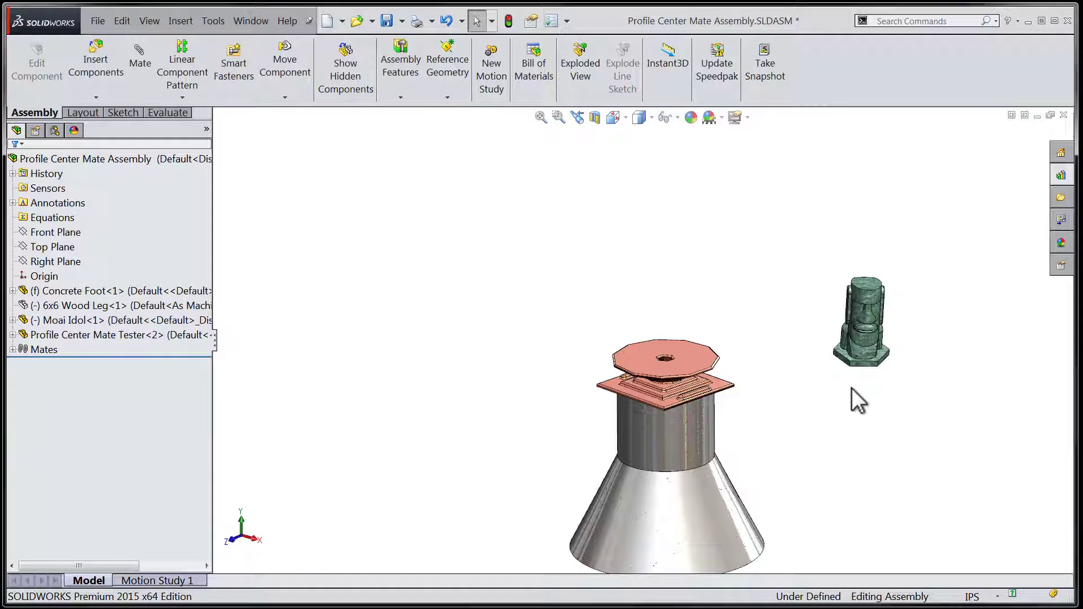
scroll(851, 388, "down", 4)
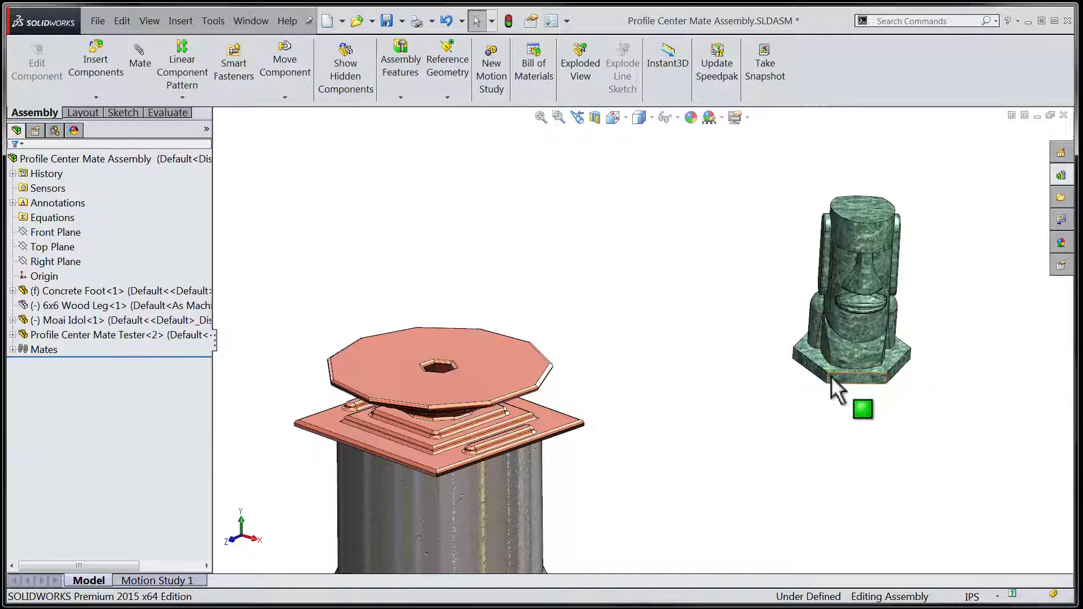
Turn the Moai idol and start a mate between its base and the stand's top face.
mouse_move(832, 376)
right_mouse_down()
mouse_move(832, 287)
mouse_move(837, 368)
mouse_move(848, 374)
right_mouse_up()
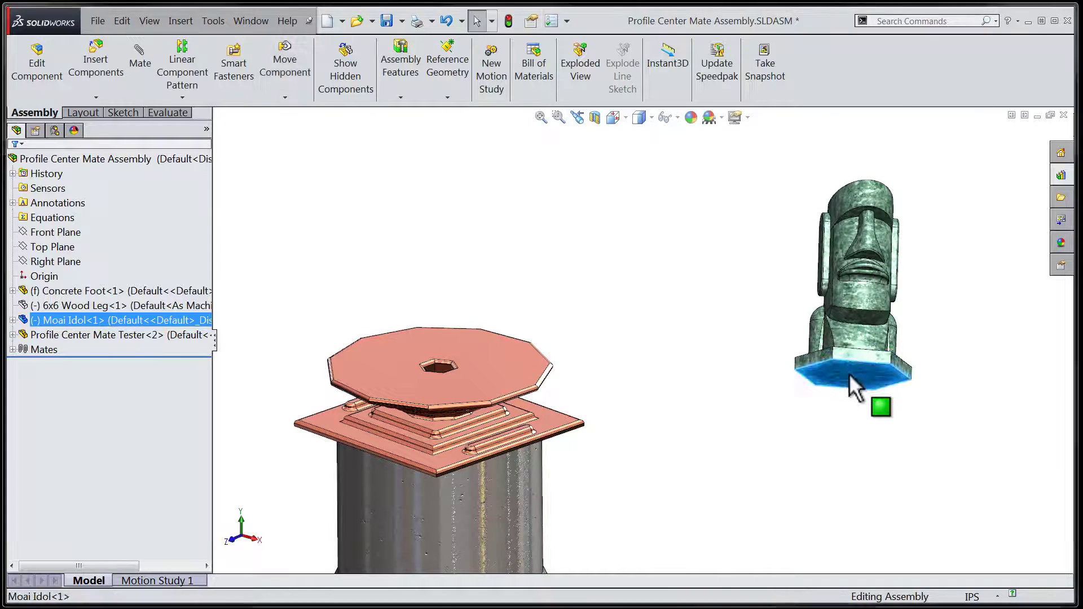
left_click(503, 368, "ctrl")
left_click(143, 73)
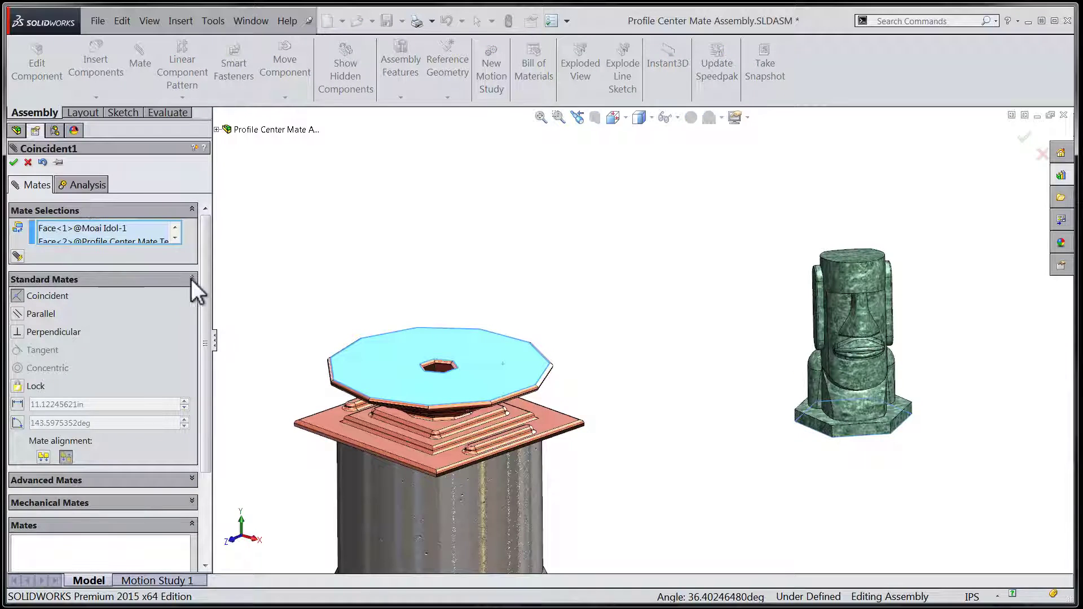
Switch the mate to Profile Center to centre the idol on the copper stand.
left_click(192, 278)
left_click(200, 300)
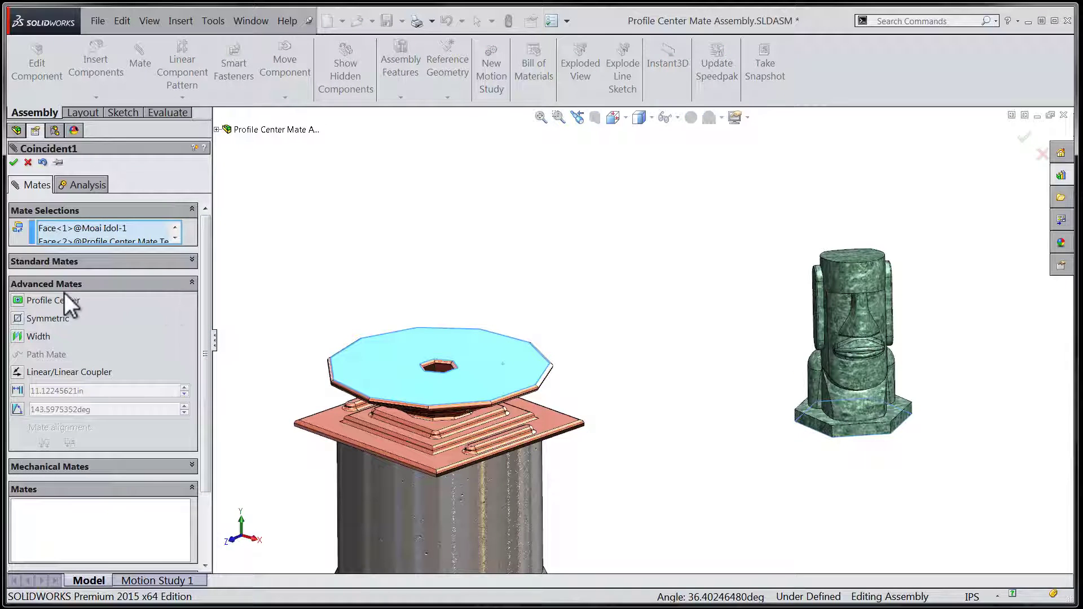
left_click(27, 302)
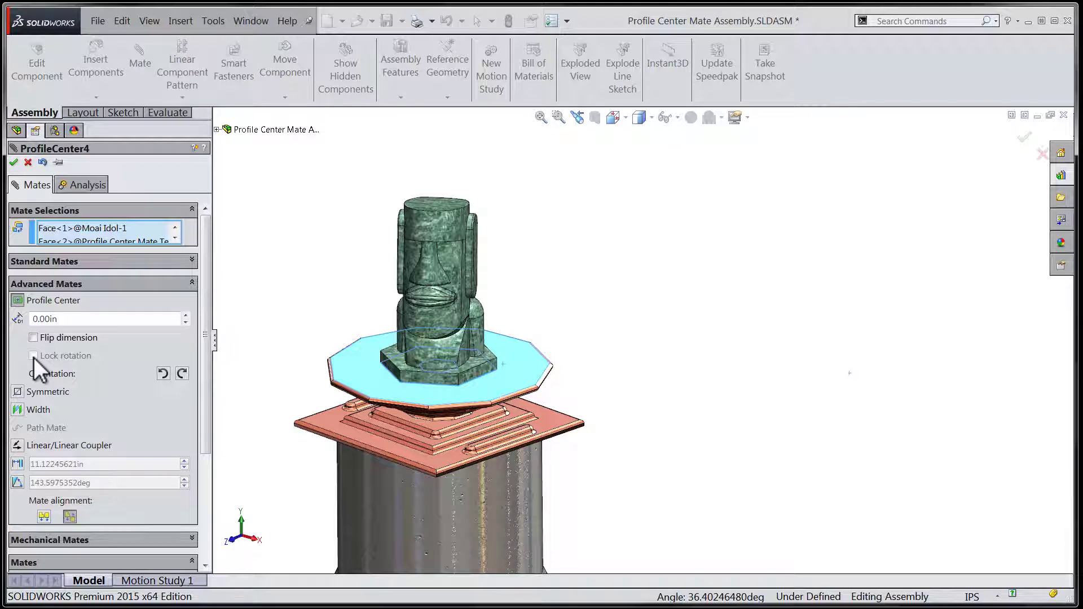
Step the idol's orientation forward five times, then back one step.
left_click(163, 374)
left_click(163, 374)
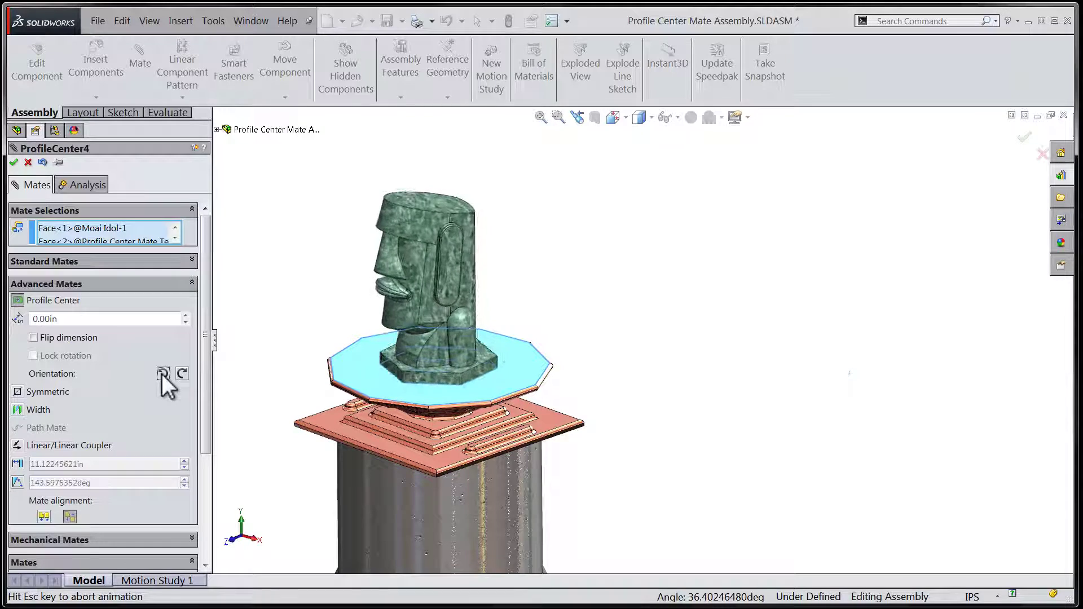
left_click(163, 374)
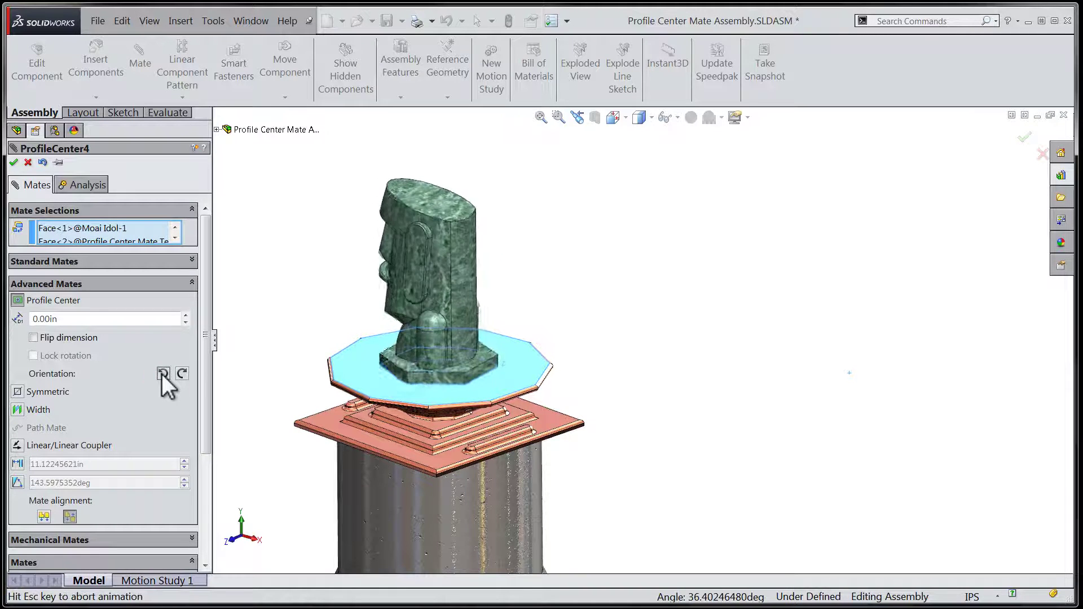
left_click(163, 374)
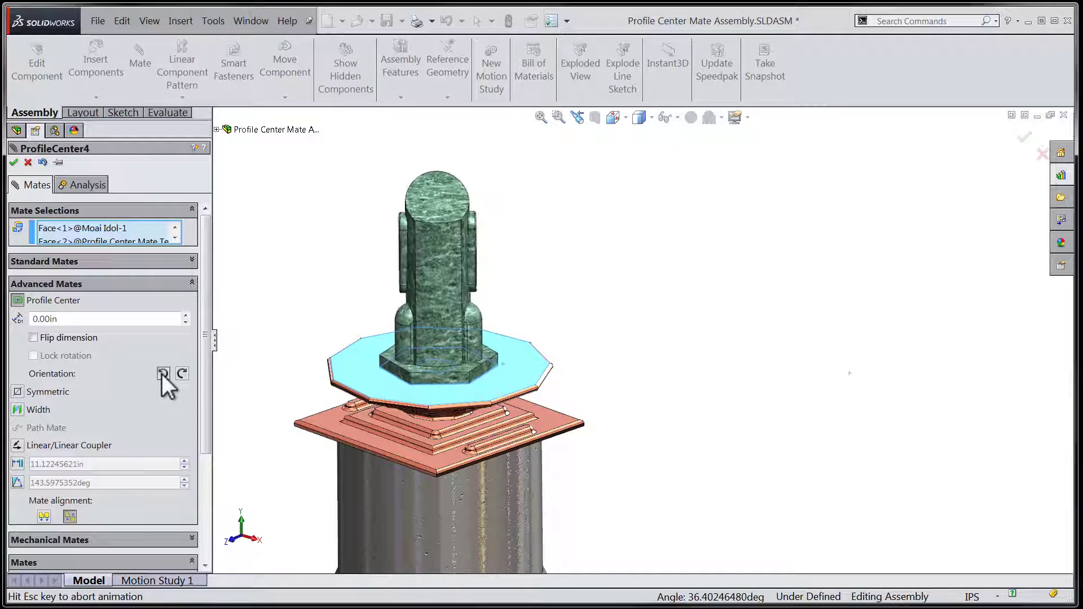
left_click(162, 374)
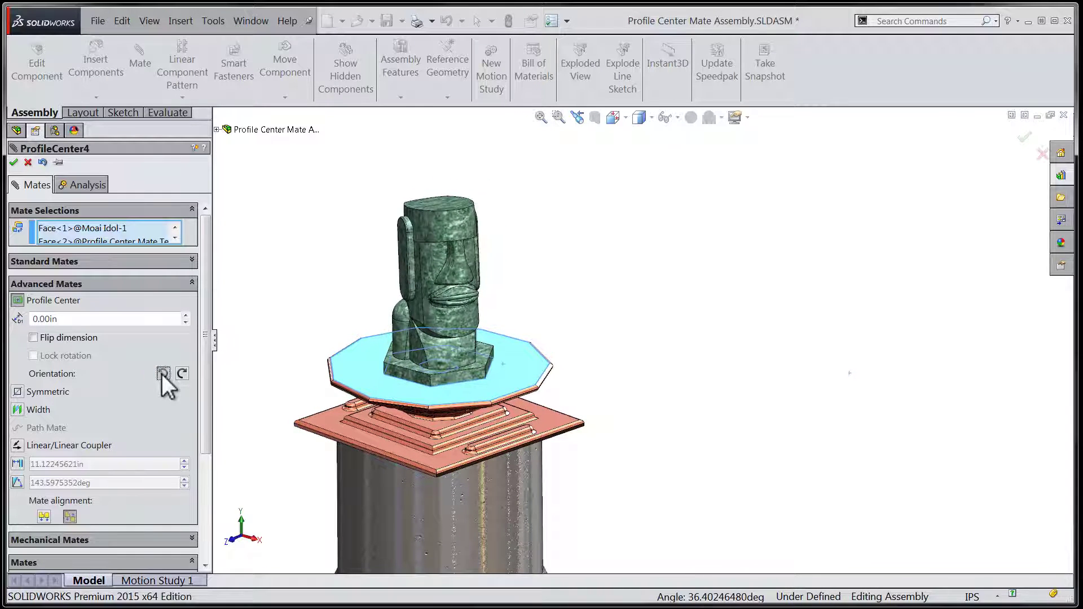
left_click(163, 374)
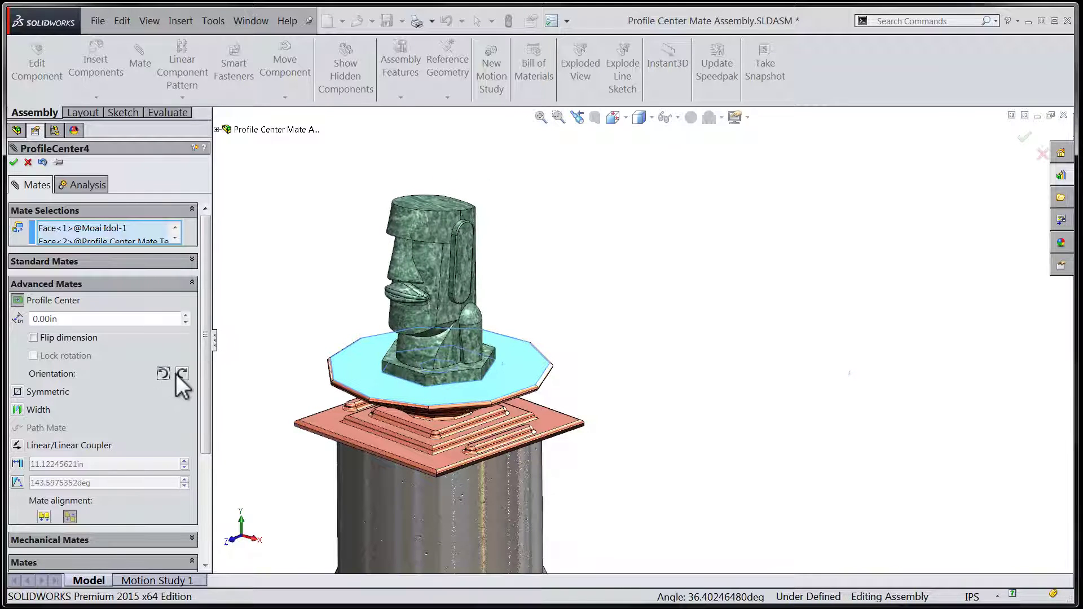